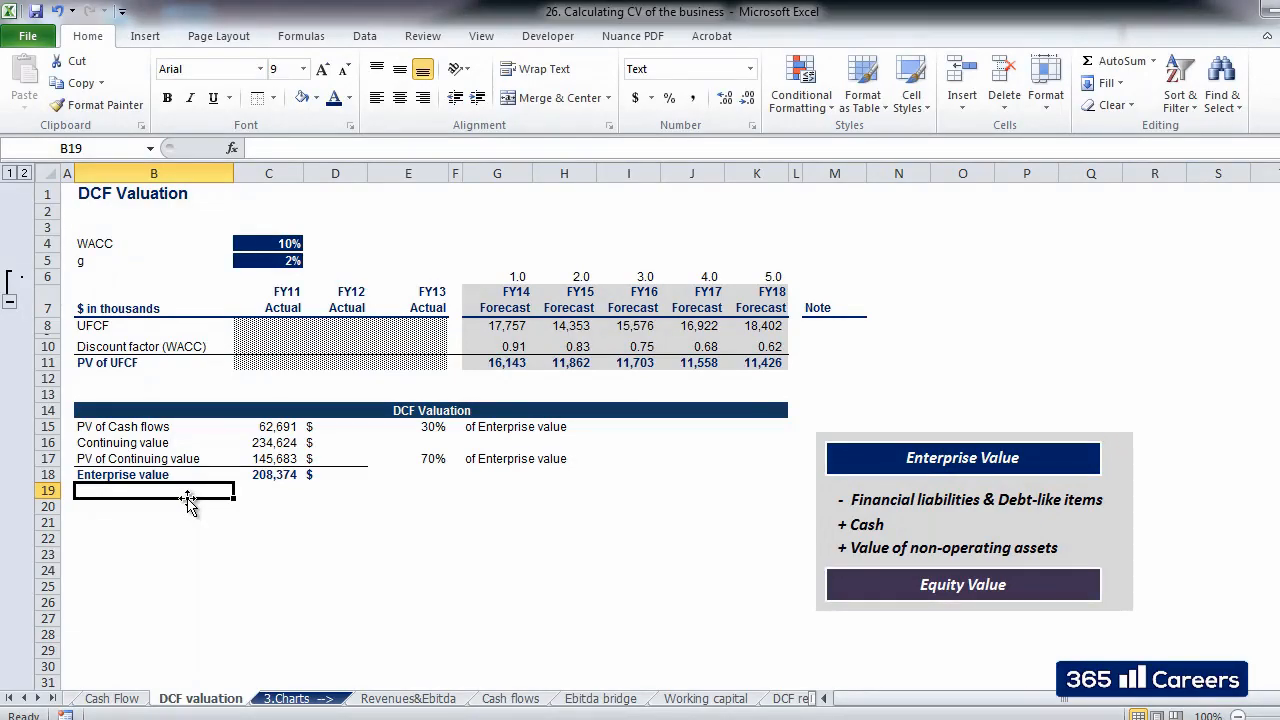
type("-Financial liabilities")
Enter the labels -Financial liabilities, +Cash and Equity value in B19:B21
key("Return")
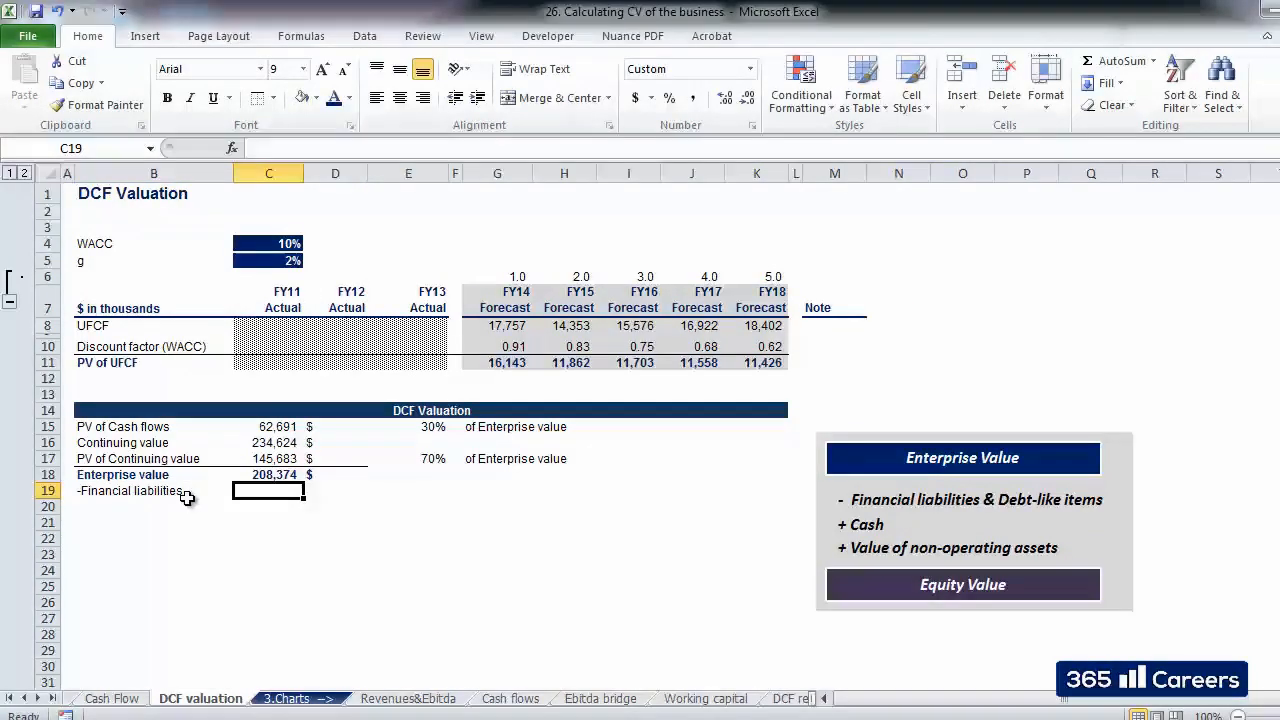
type("+Cash")
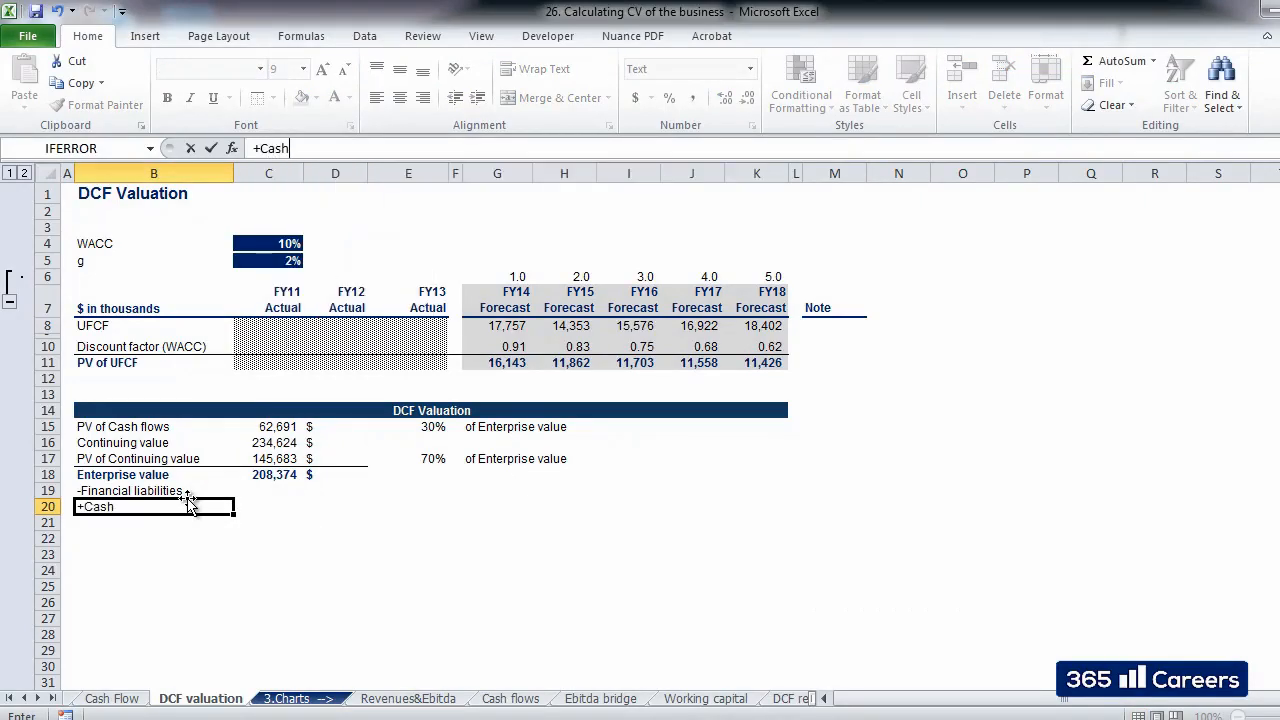
key("Tab")
key("Return")
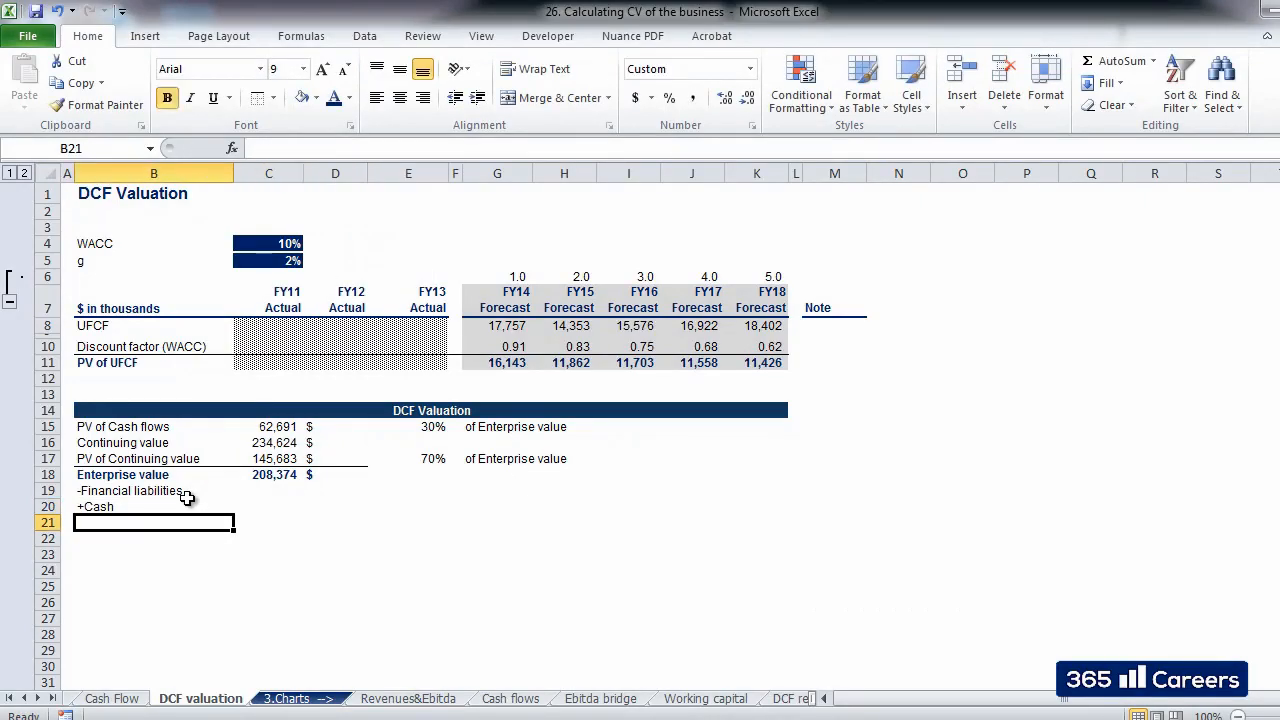
type("Equity Val")
key("BackSpace")
key("BackSpace")
key("BackSpace")
type("val")
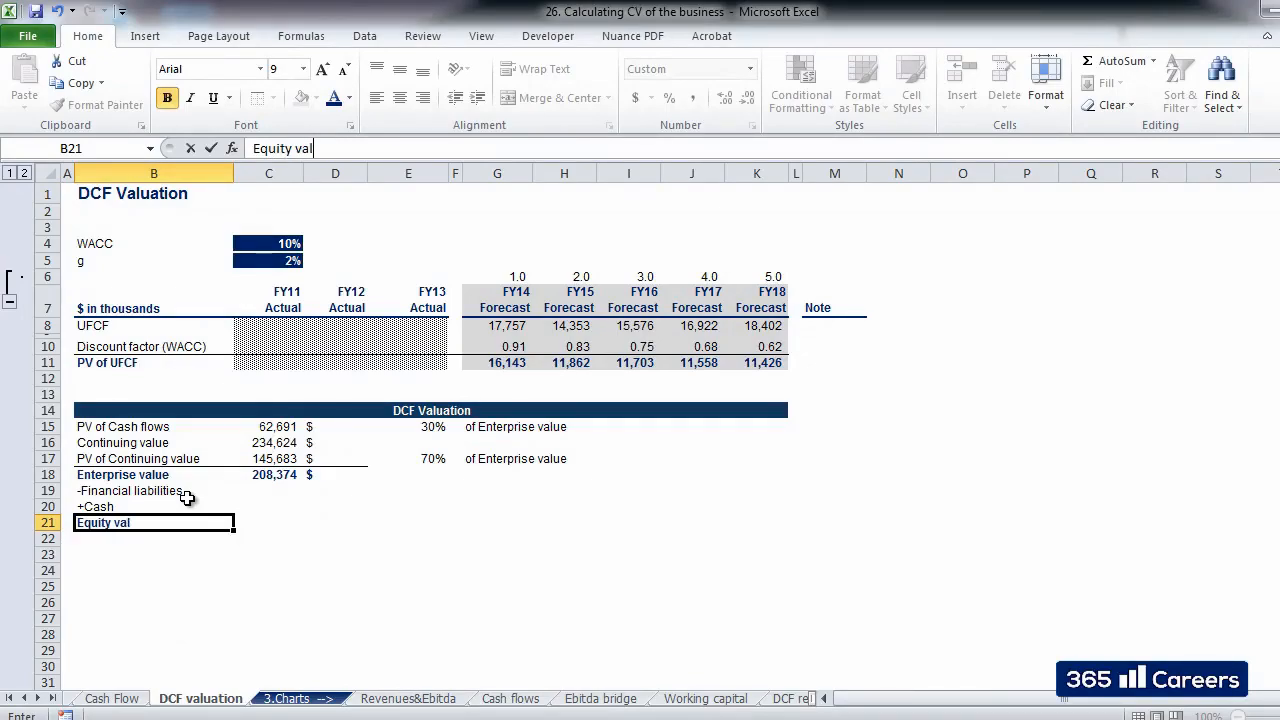
type("ue")
key("Tab")
Make Equity value bold and draw a line above the B21:D21 total row
key("Left")
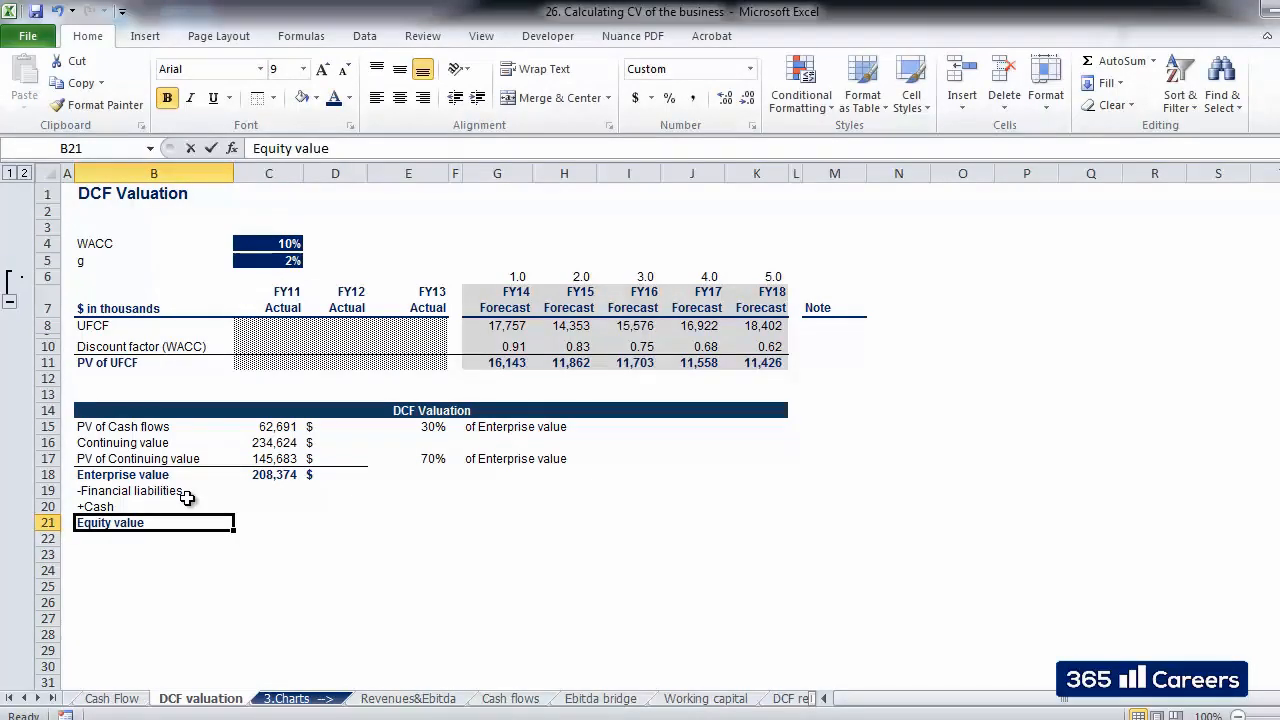
key("shift+Right")
key("shift+Right")
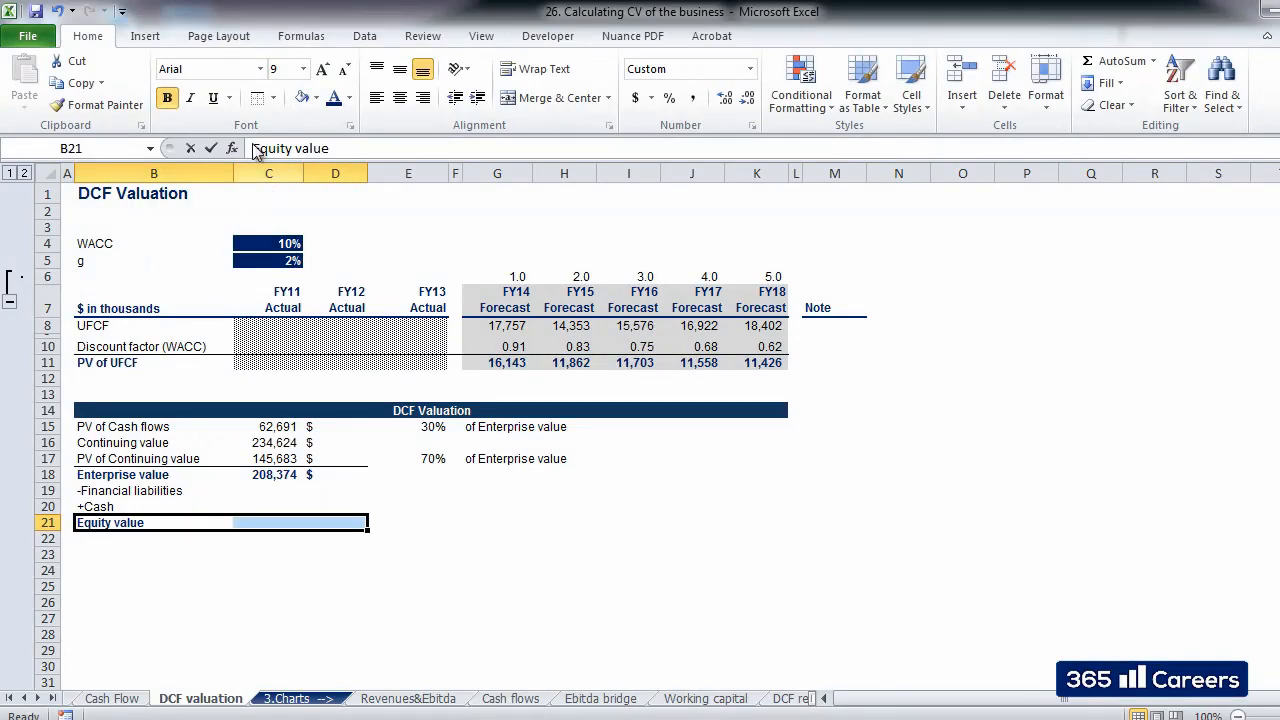
left_click(256, 104)
Link Financial liabilities in C19 to FY13 balance sheet =BS!E19, giving (51,121)
left_click(270, 490)
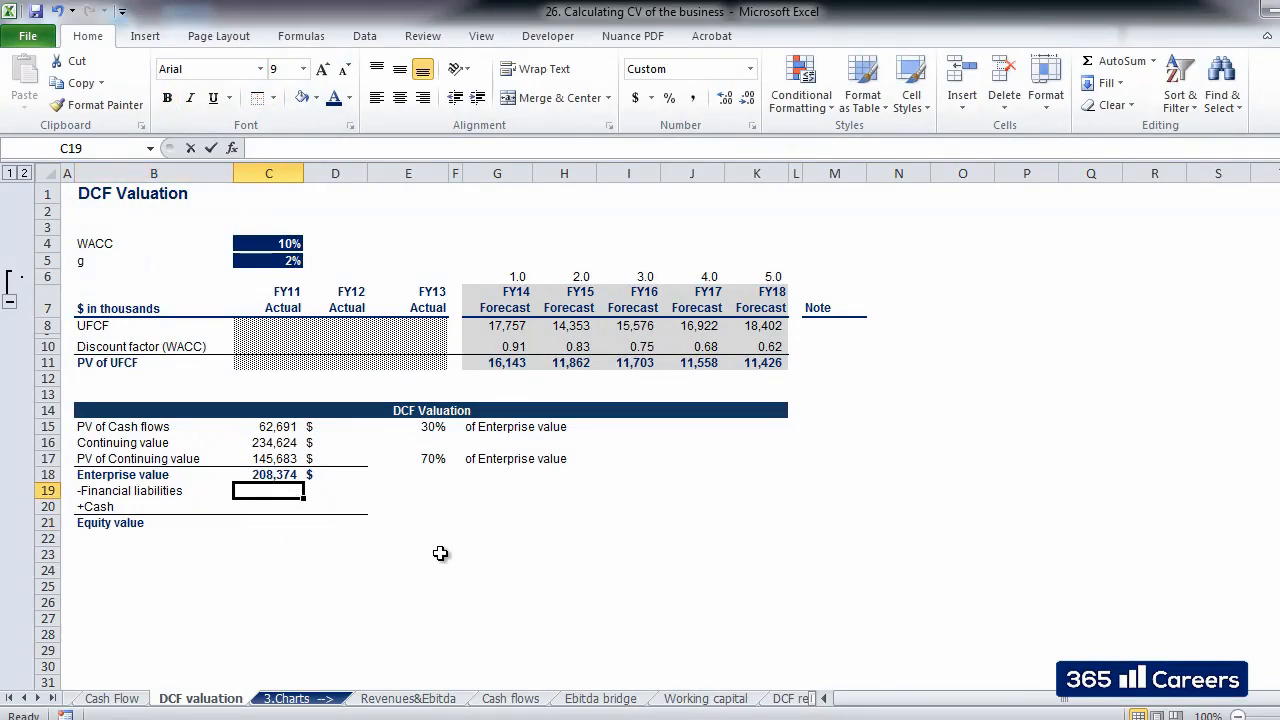
type("=")
key("ctrl+Page_Up")
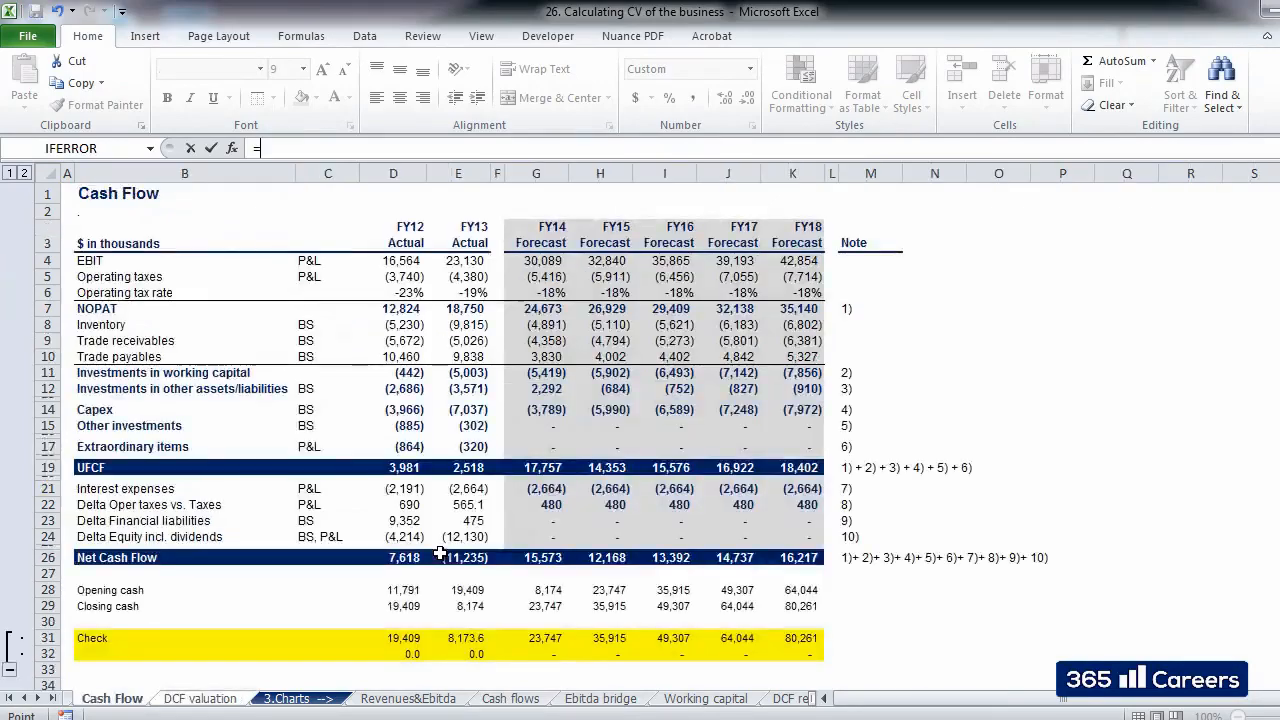
key("ctrl+Page_Up")
left_click(362, 459)
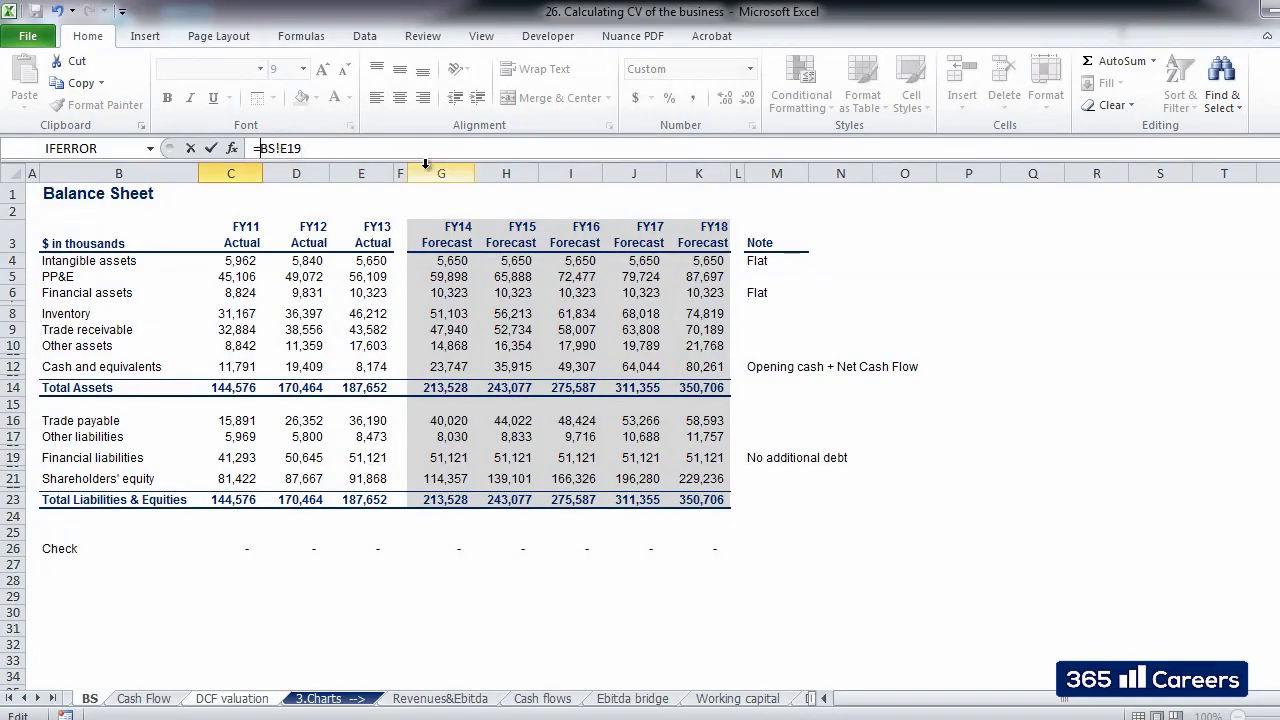
key("Return")
type("=")
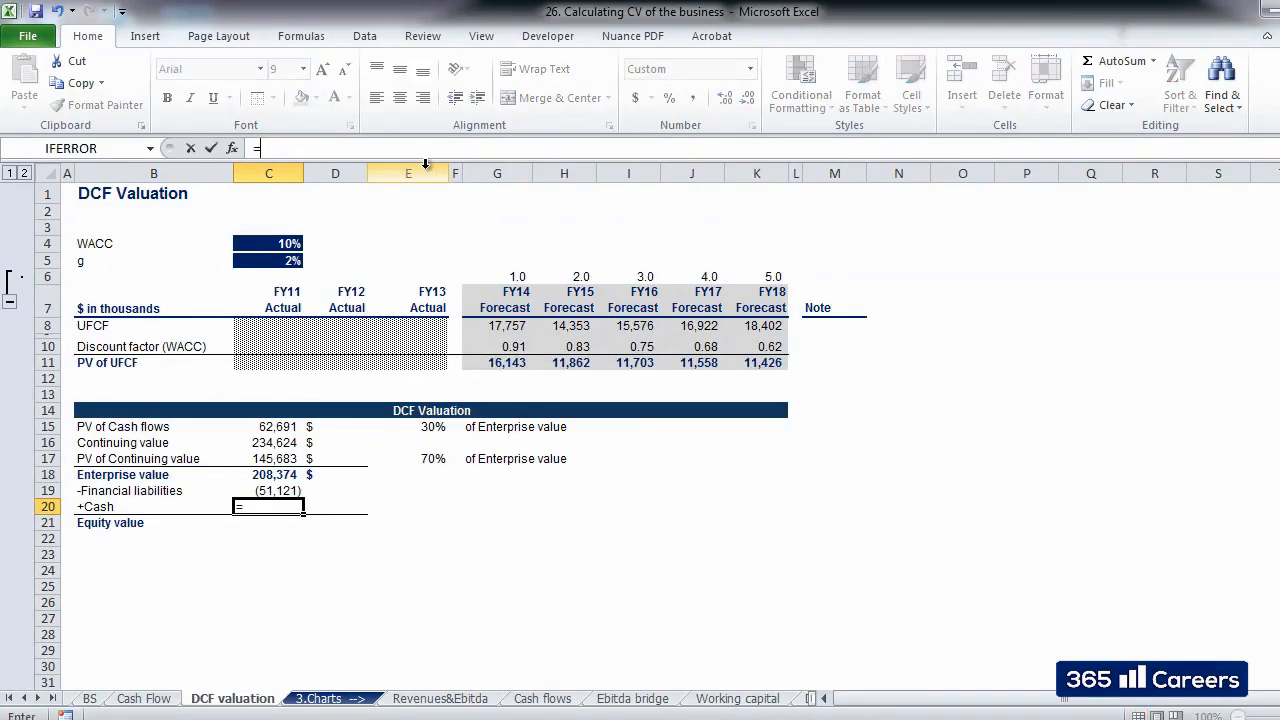
key("ctrl+Page_Up")
key("ctrl+Page_Up")
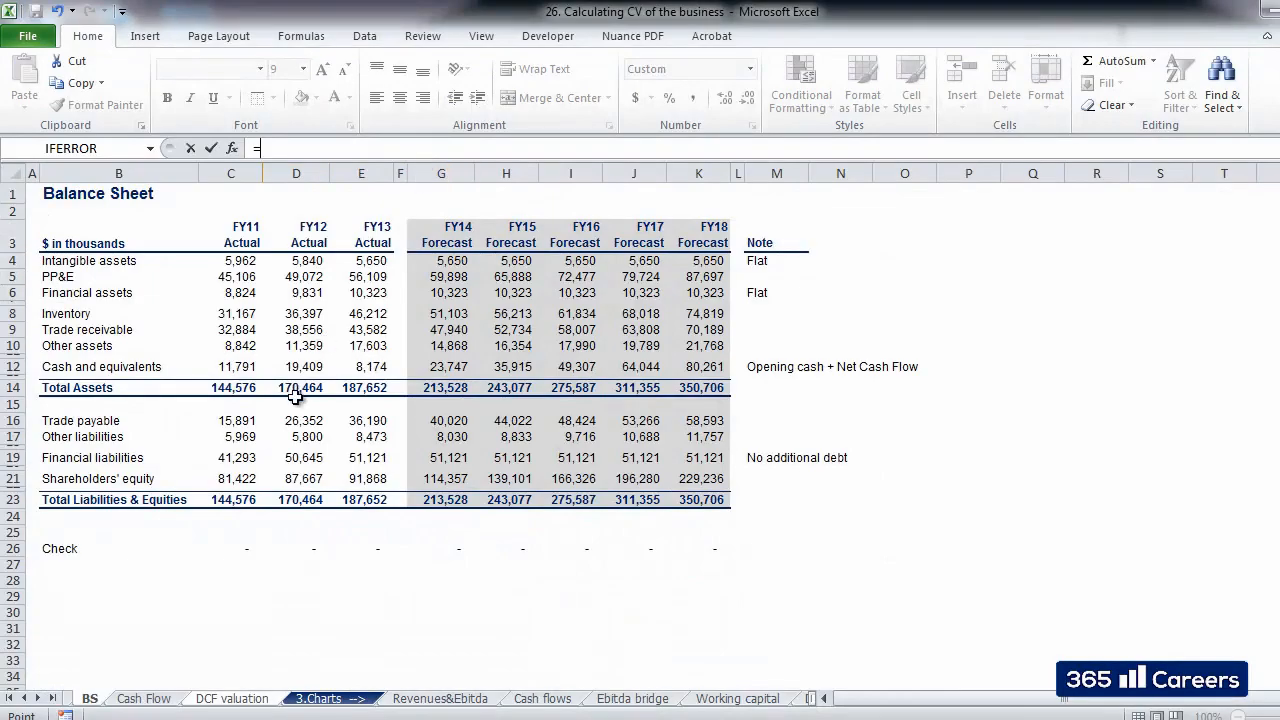
Link Cash in C20 to FY13 balance-sheet cash =BS!E12, giving 8,174
left_click(360, 365)
key("Return")
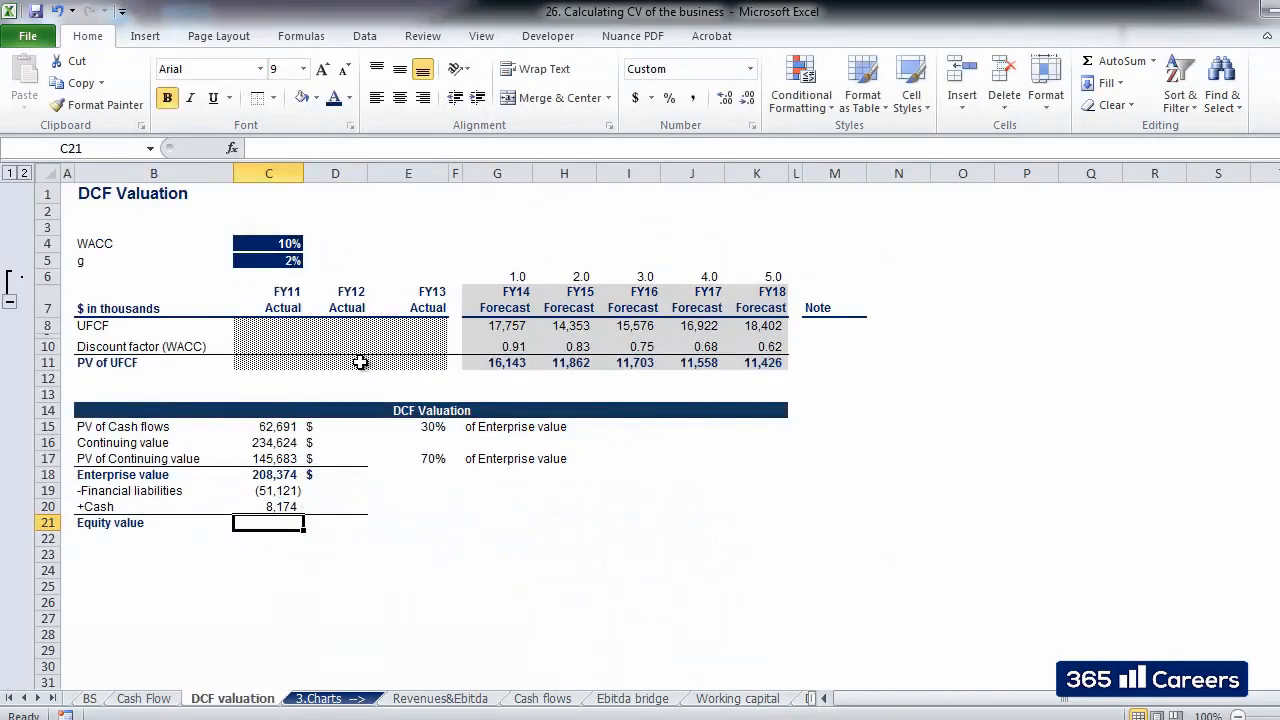
type("=")
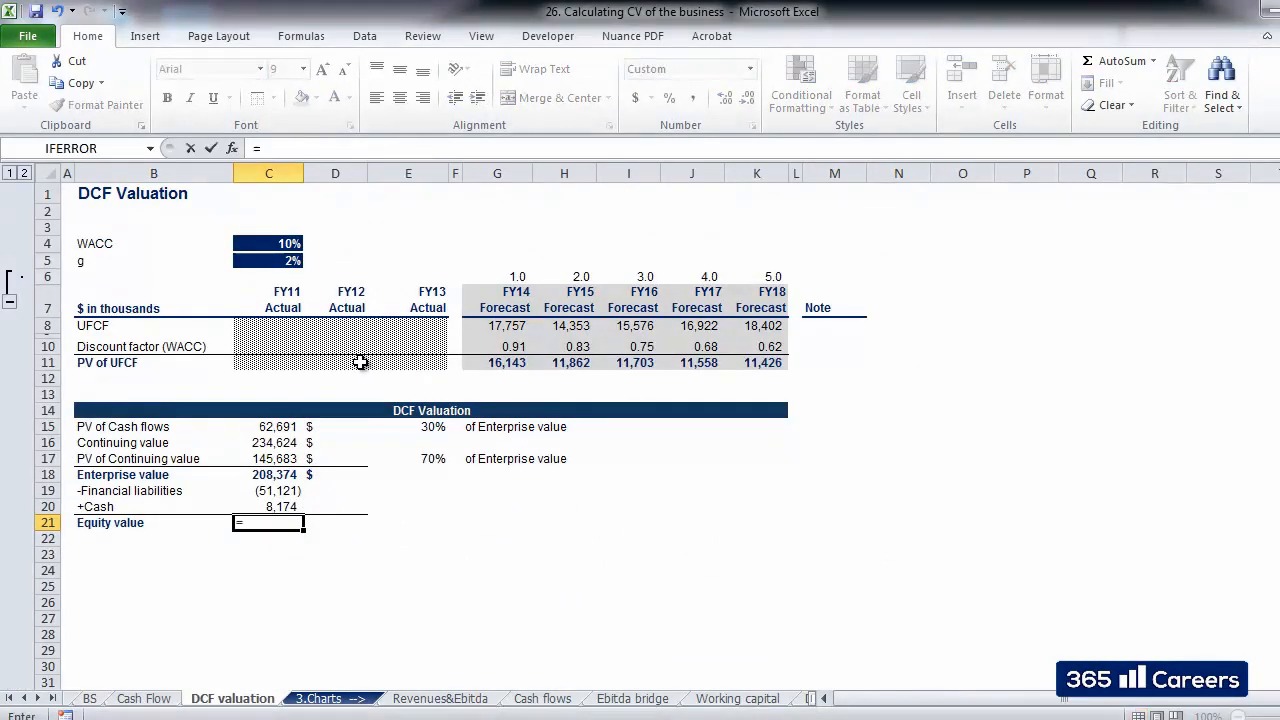
type("SUM(")
Compute Equity value in C21 as =SUM(C18:C20), totalling 165,427
key("Up")
key("Up")
key("Up")
key("shift+Down")
key("shift+Down")
type(")")
key("Return")
key("Up")
key("Up")
Add $ unit labels in D19, D20 and D21 beside the new bridge rows
key("Right")
key("Up")
type("$")
key("Return")
type("$")
key("Return")
type("$")
key("Right")
key("Right")
key("Right")
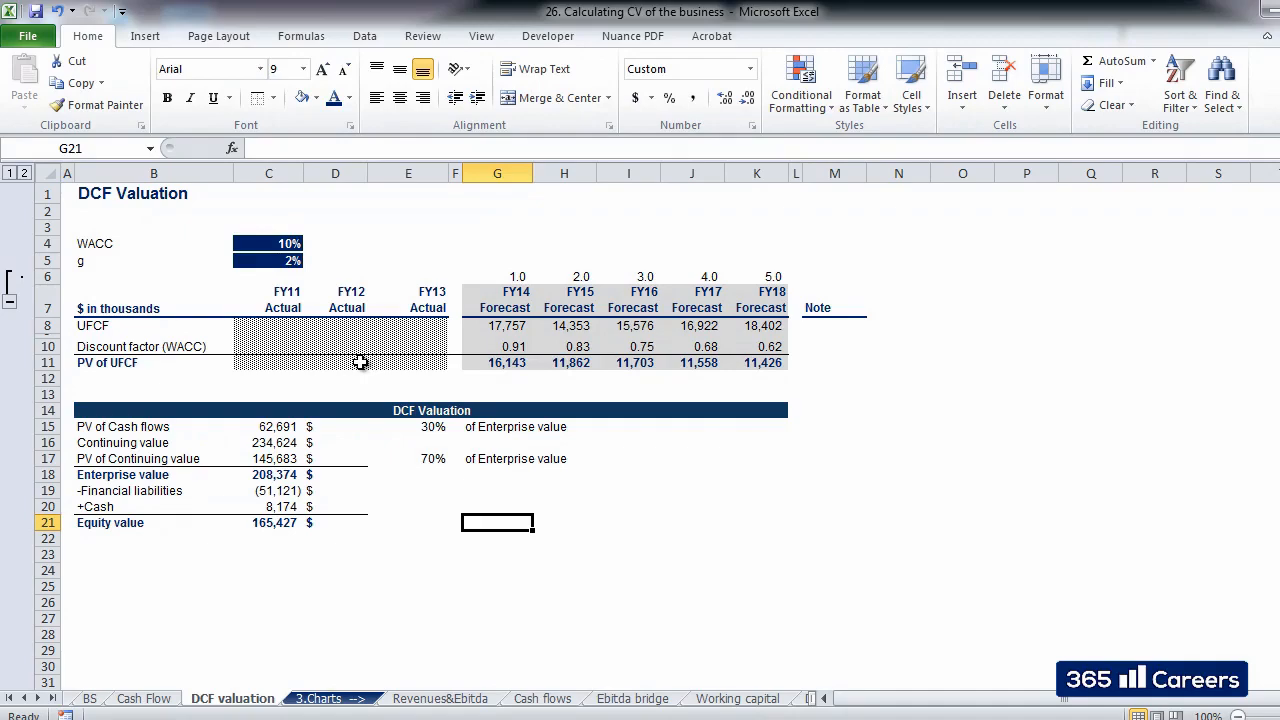
key("Left")
key("Left")
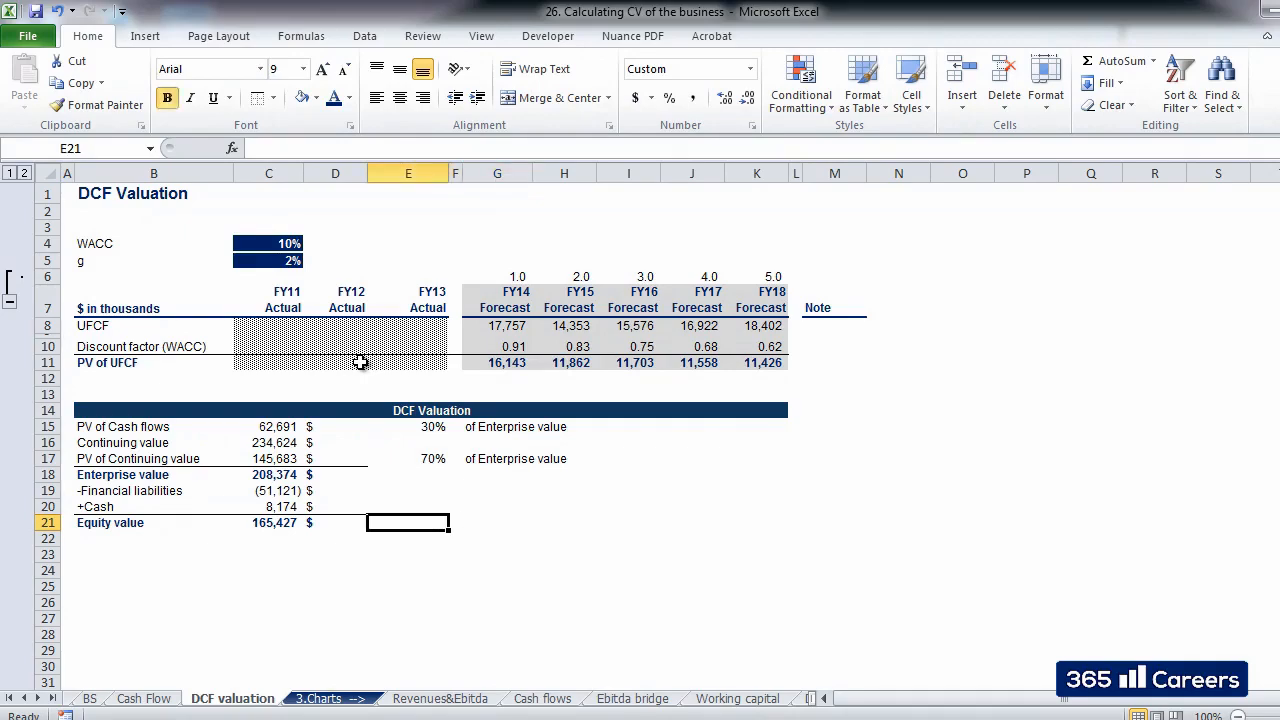